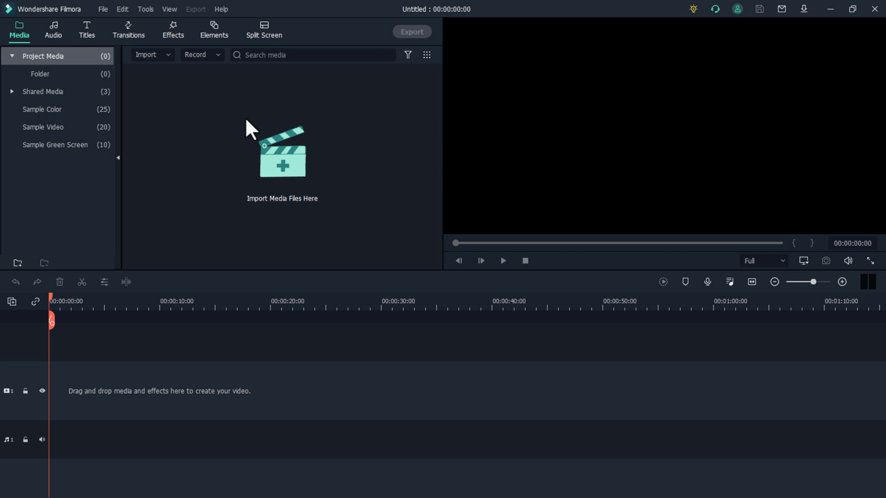
Step: Change the project frame rate to 30 fps, keeping 1920 x 1080, and apply
click(106, 9)
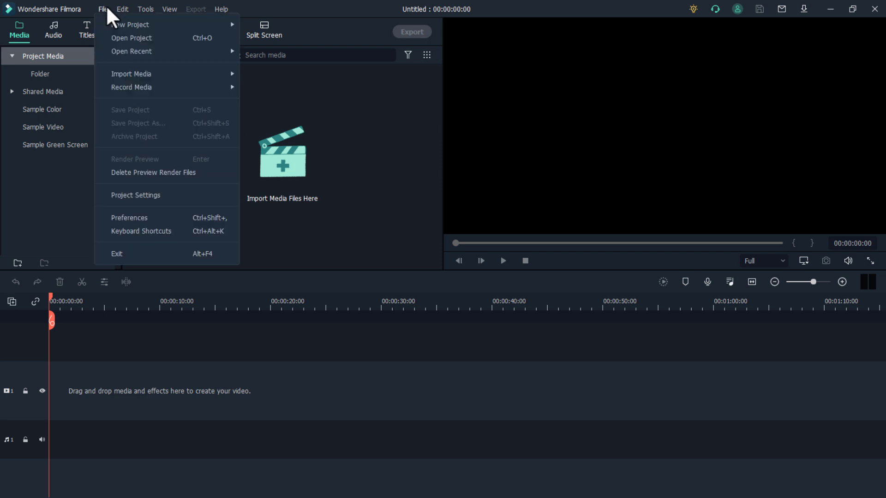
click(137, 194)
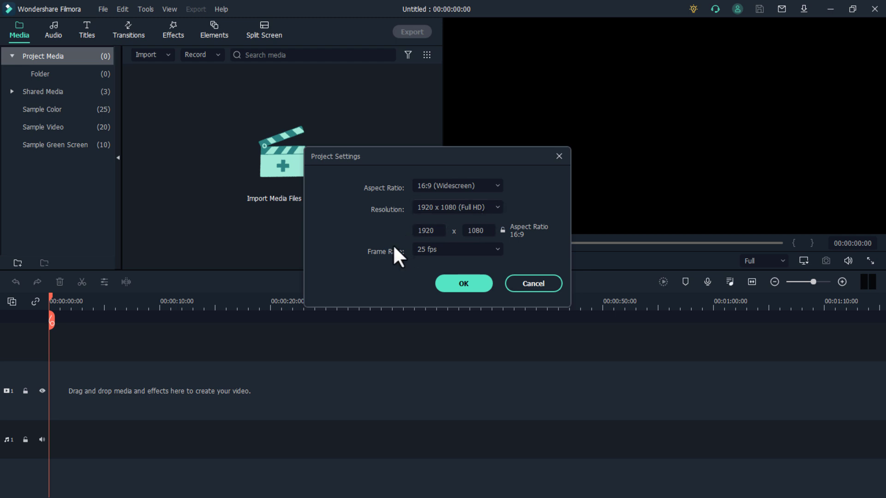
click(441, 245)
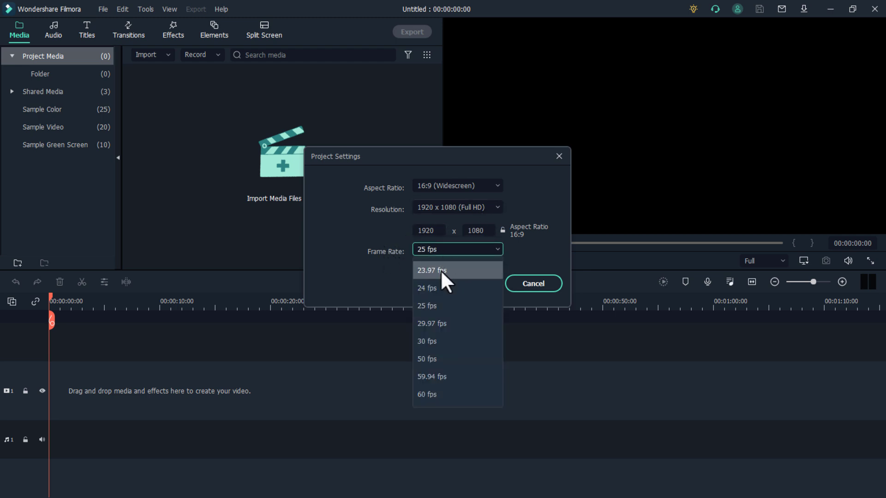
click(428, 339)
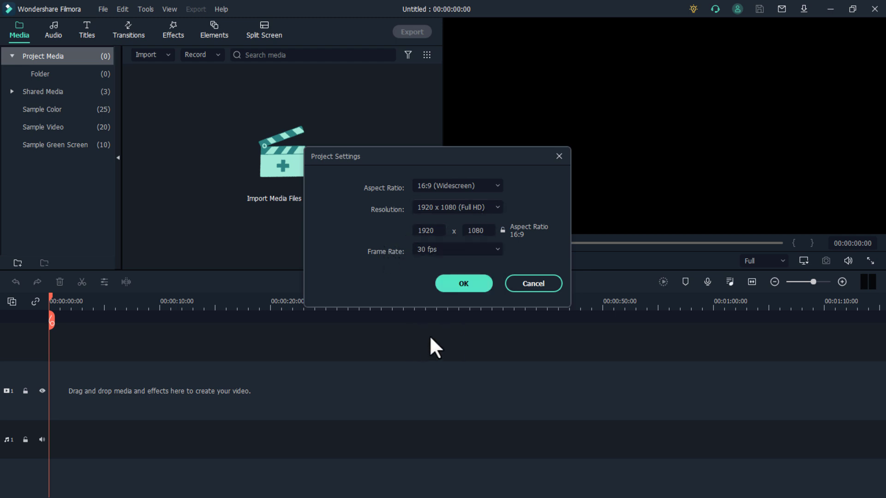
click(464, 283)
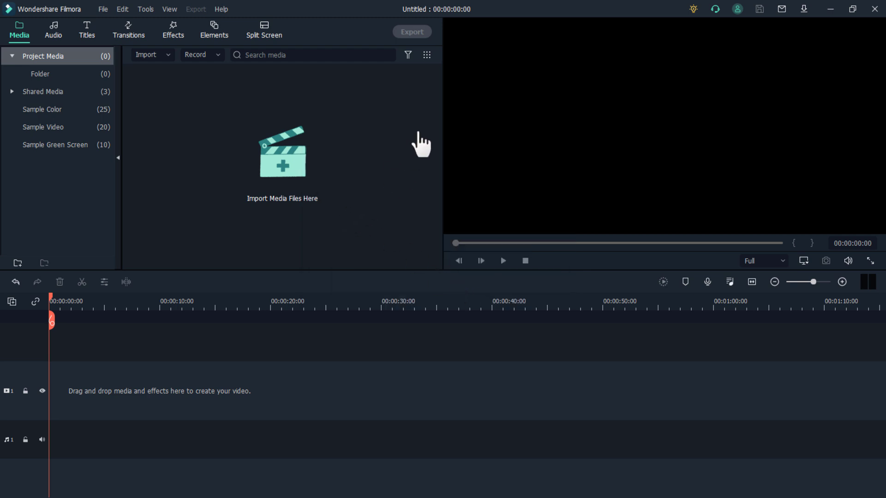
Step: Import Logo, matte, mengkilap and partikel gold from the FILMORA folder
click(286, 164)
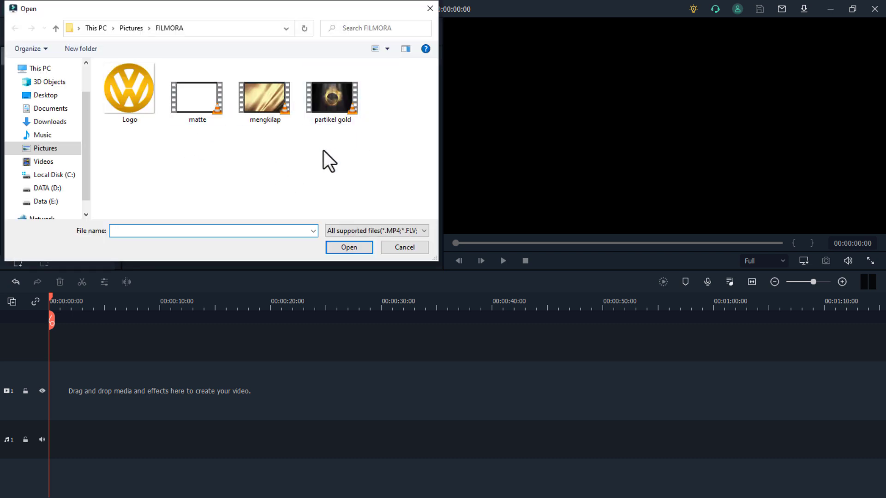
drag(407, 141, 137, 87)
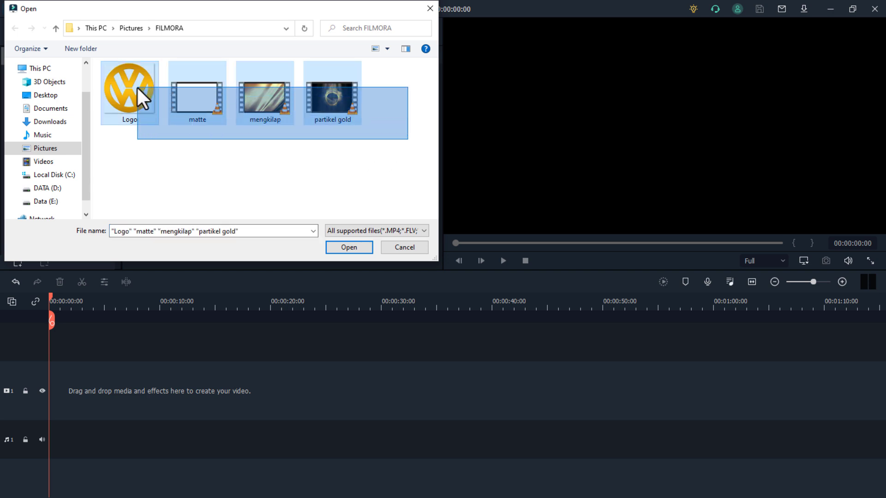
click(349, 247)
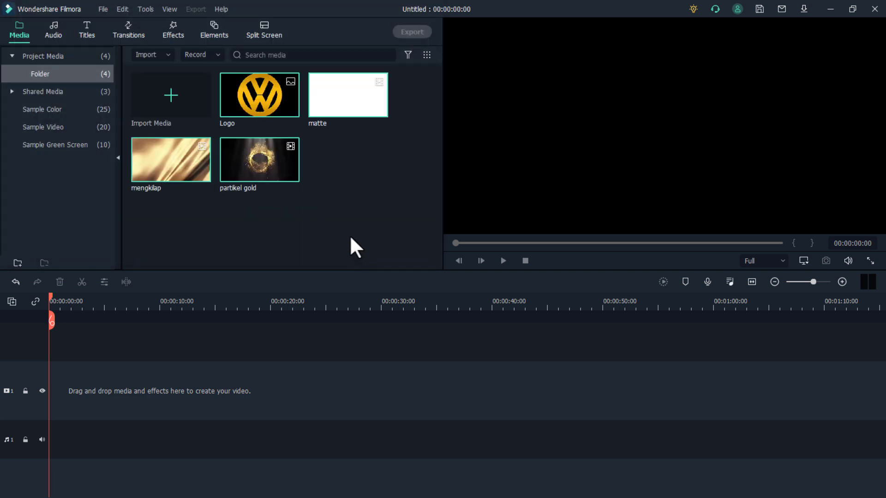
click(345, 219)
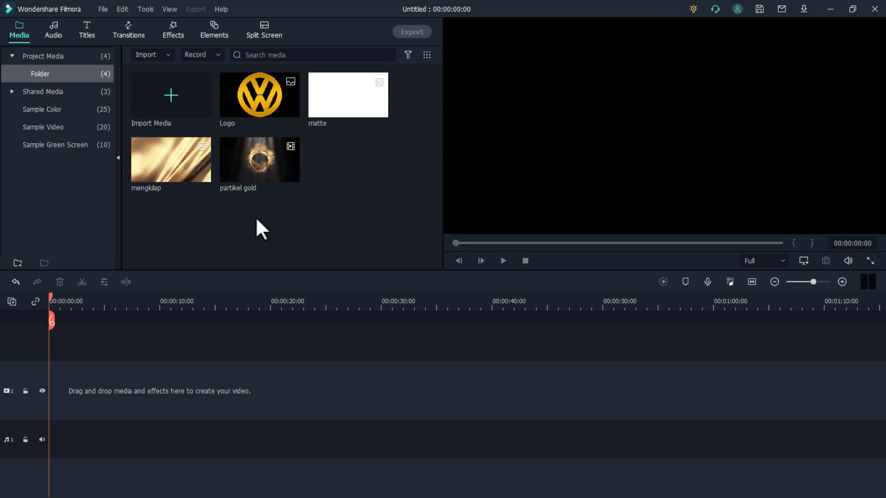
Step: Place the partikel gold clip on the timeline and raise it to video track 4
drag(241, 170, 46, 387)
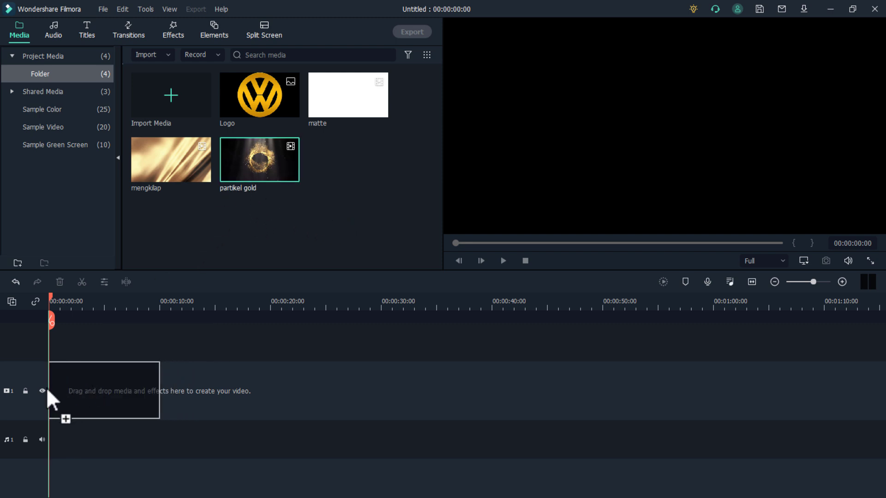
drag(124, 304, 251, 304)
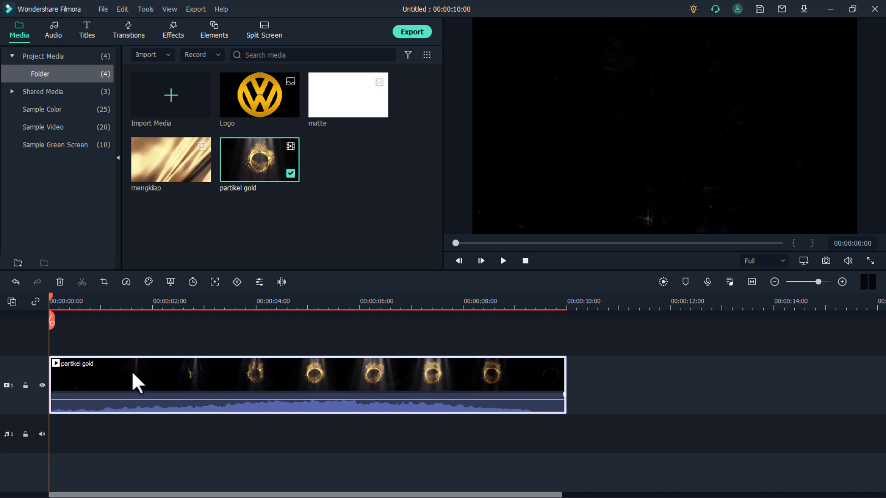
drag(133, 373, 132, 340)
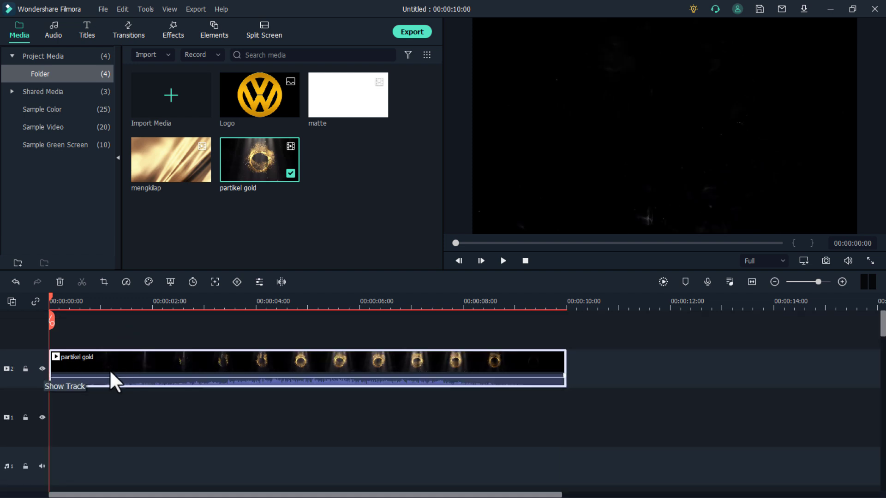
mouse_move(113, 379)
mouse_down()
mouse_move(120, 336)
mouse_move(107, 340)
mouse_up()
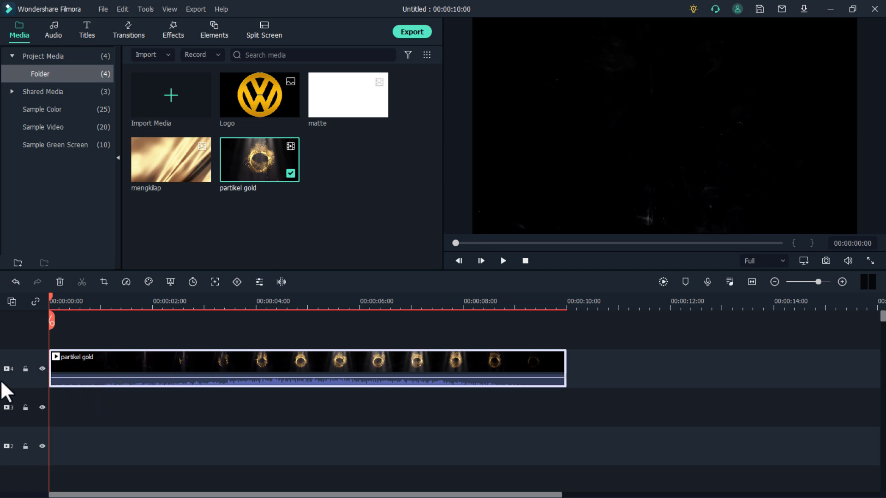
scroll(18, 372, down, 1)
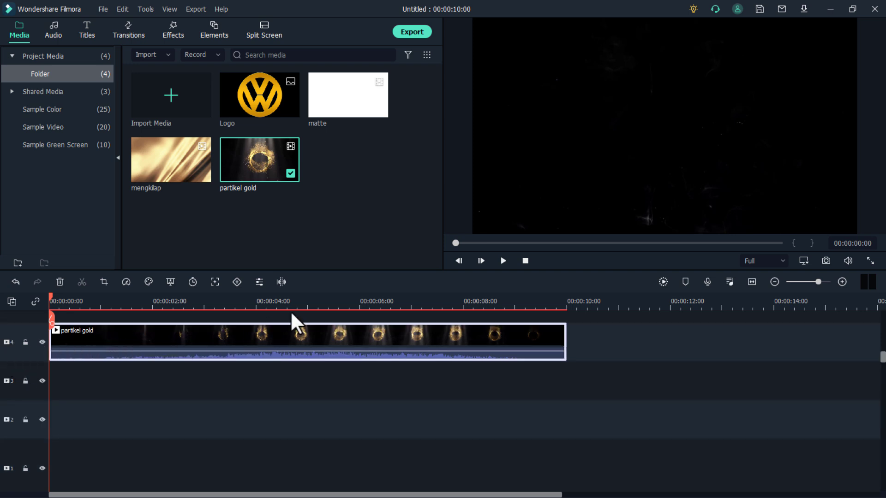
mouse_move(291, 302)
mouse_down()
mouse_move(475, 303)
mouse_move(386, 309)
mouse_up()
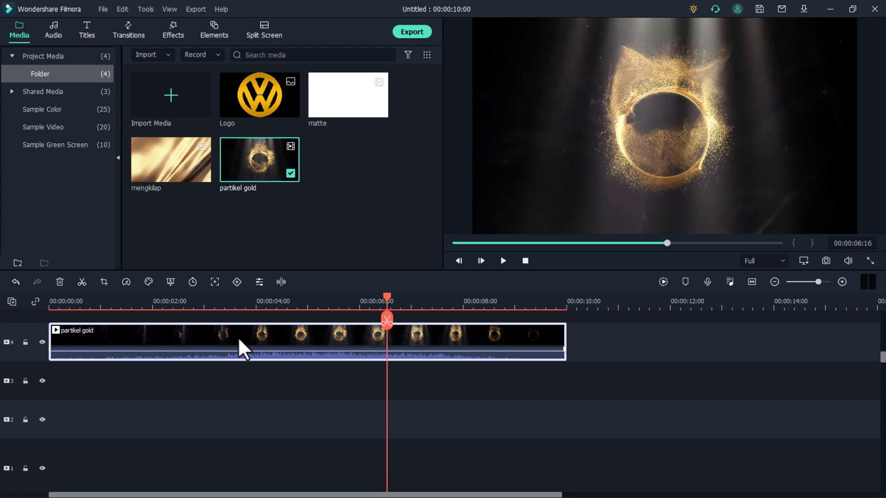
Step: Set the partikel gold clip's blending mode to Screen and lock track 4
click(259, 281)
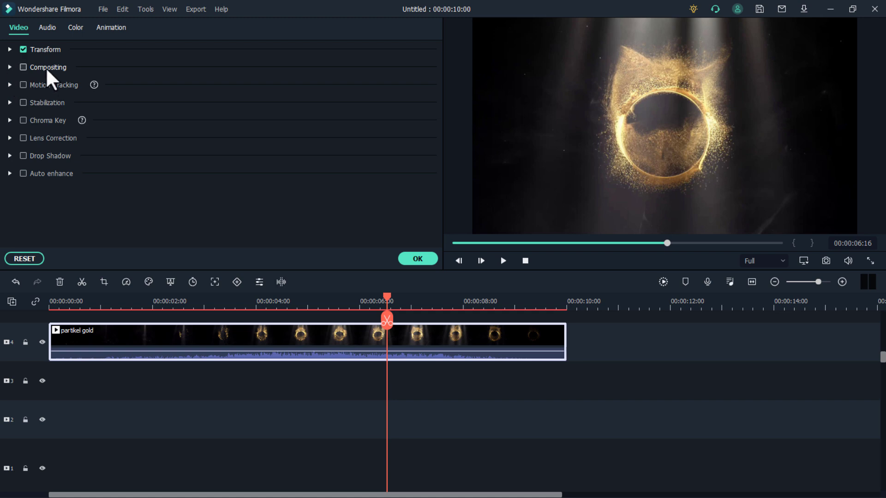
click(23, 67)
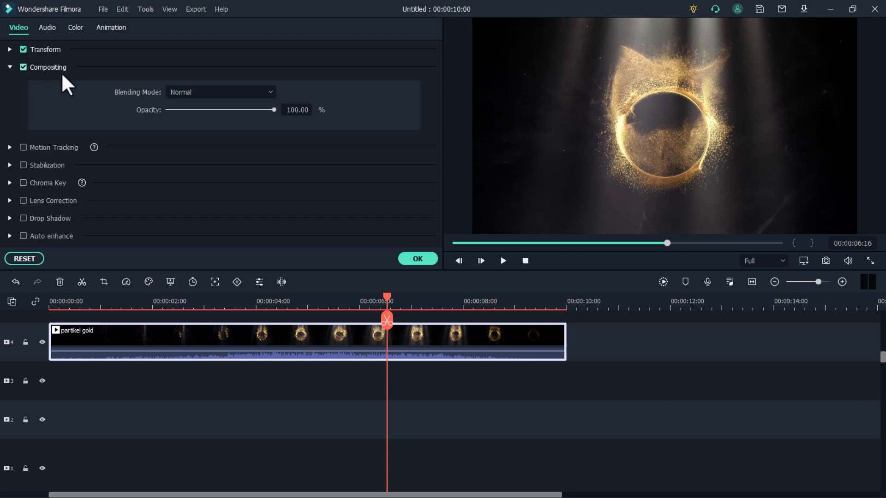
click(209, 91)
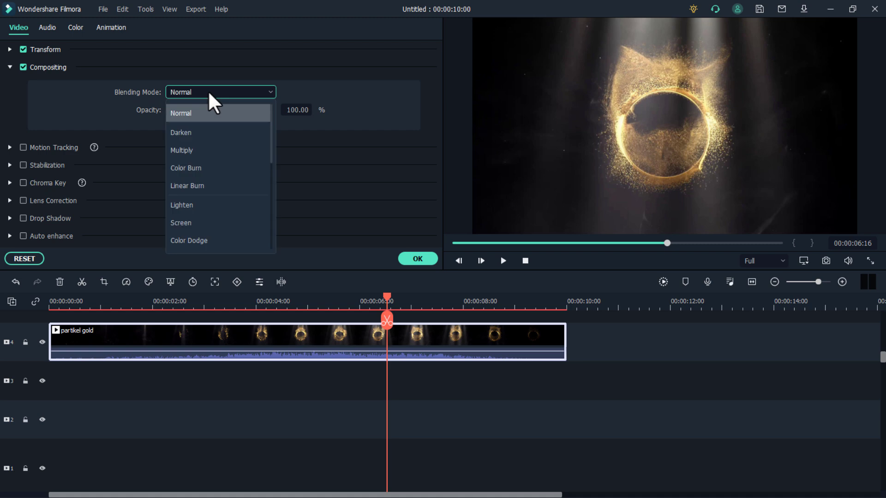
click(176, 222)
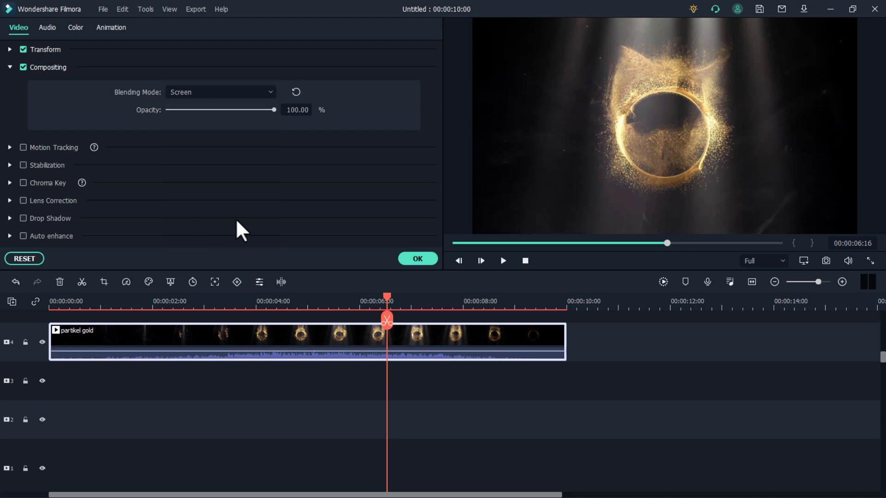
click(426, 258)
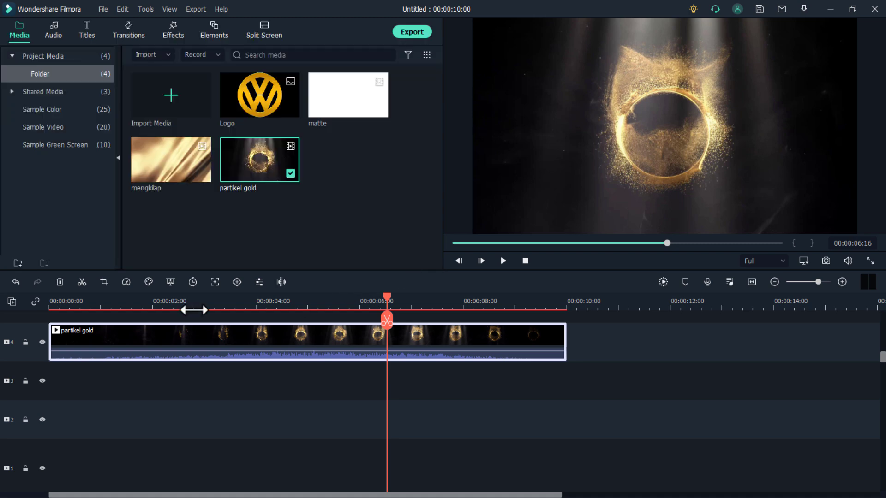
click(25, 342)
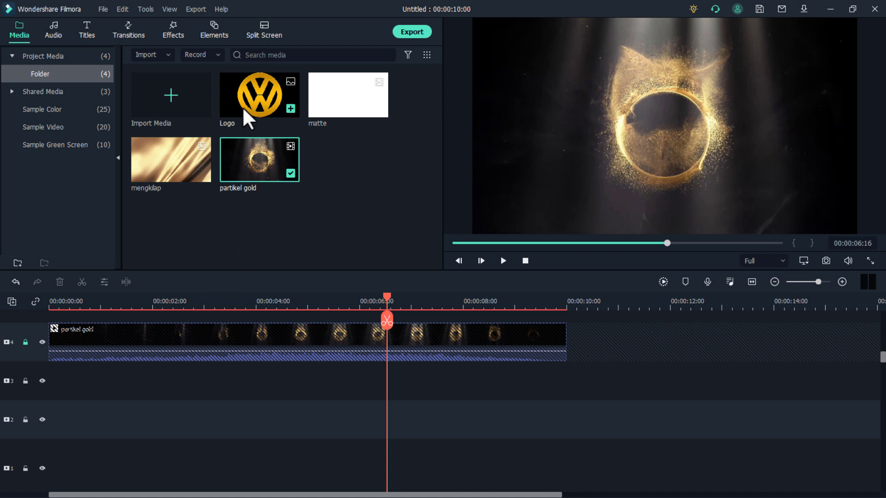
Step: Put the Logo image at 00:00 on track 1 and stretch it to 10 seconds
drag(242, 106, 114, 456)
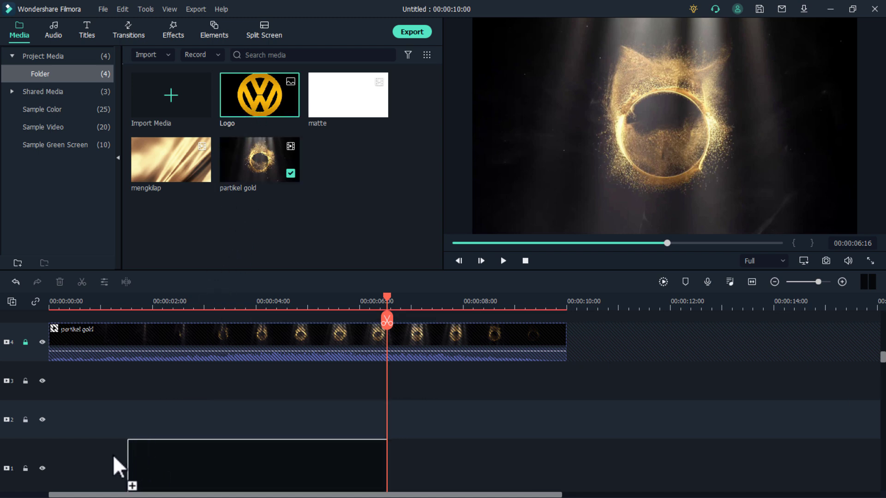
drag(114, 456, 54, 453)
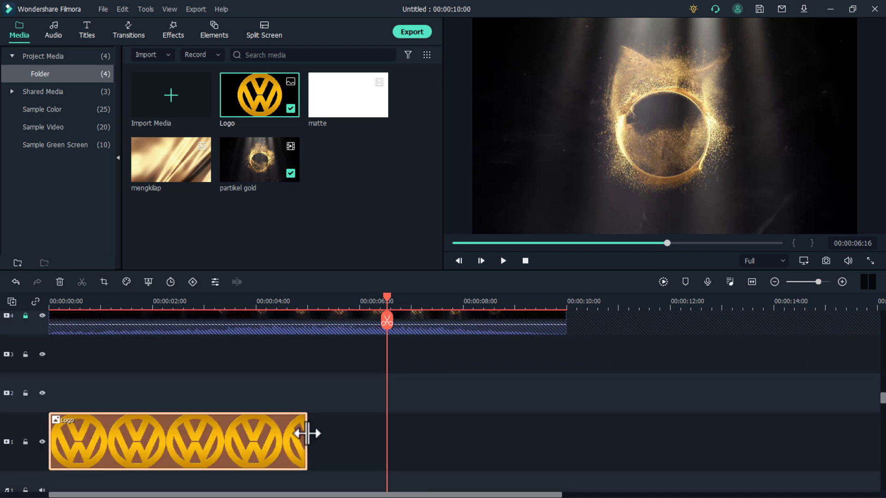
drag(305, 431, 563, 436)
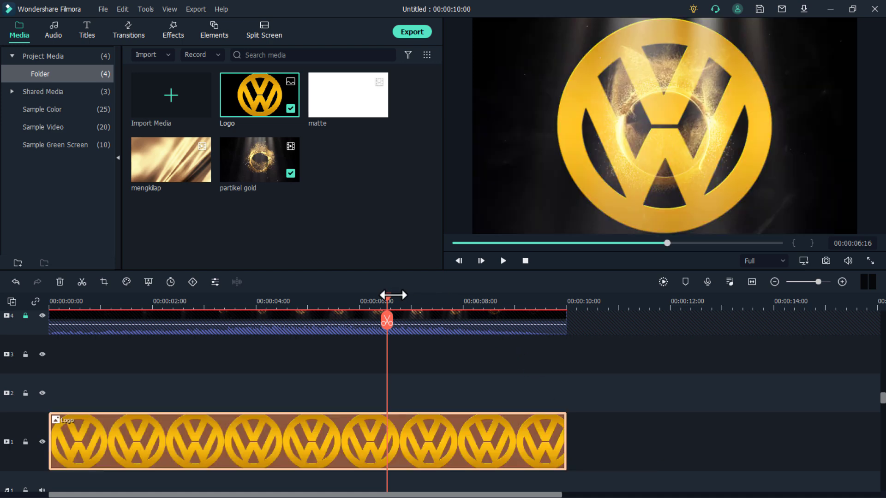
mouse_move(387, 297)
mouse_down()
mouse_move(488, 297)
mouse_move(414, 305)
mouse_up()
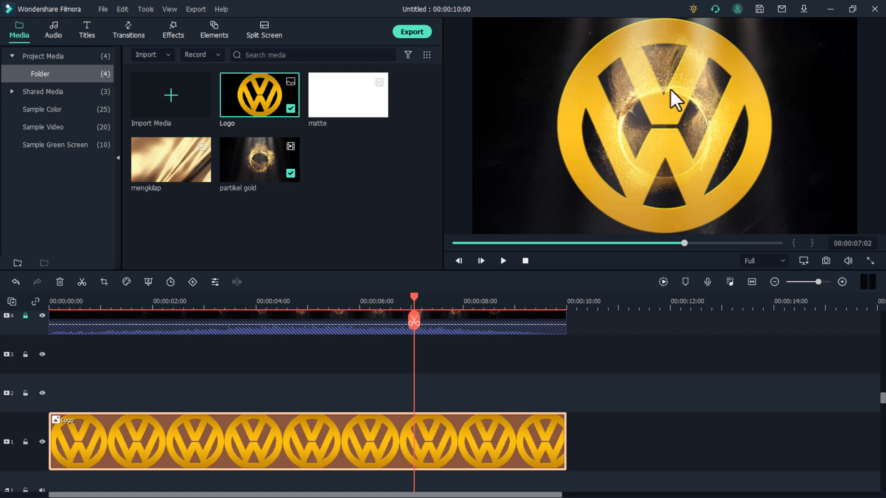
Step: Scale down the Logo in the preview and centre it inside the particle ring
double_click(472, 436)
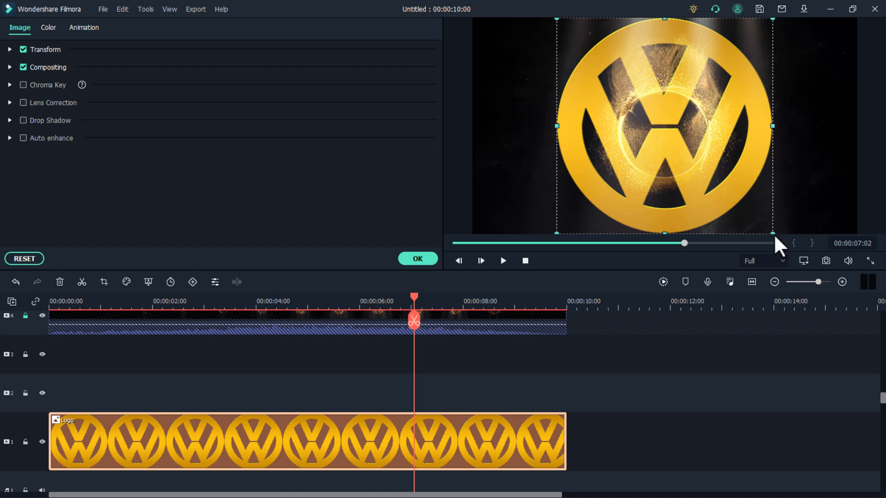
drag(773, 232, 622, 95)
drag(607, 62, 669, 129)
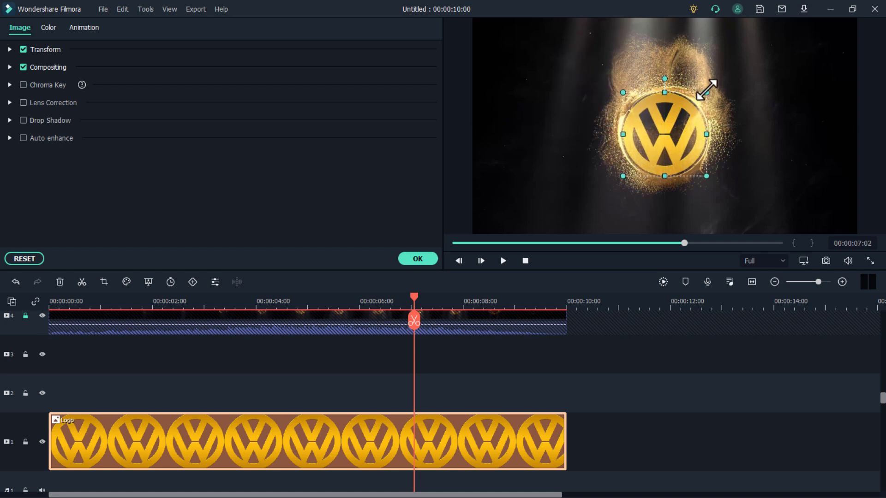
drag(706, 92, 708, 90)
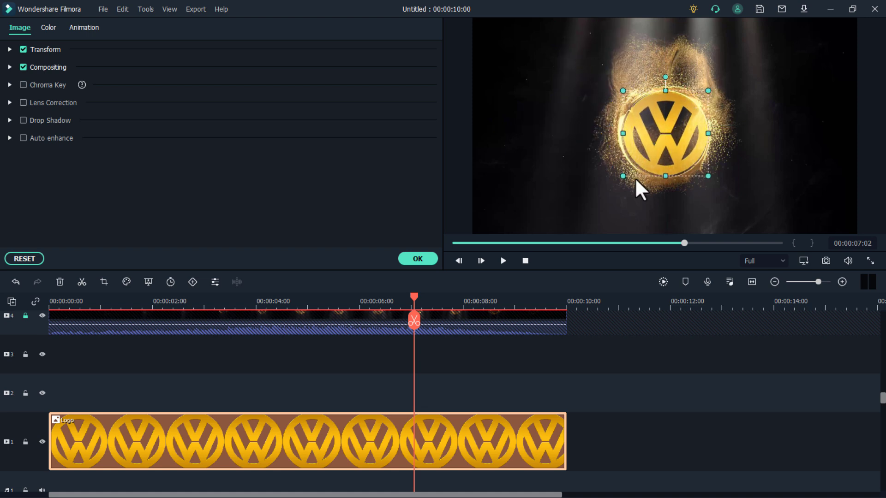
drag(623, 177, 620, 180)
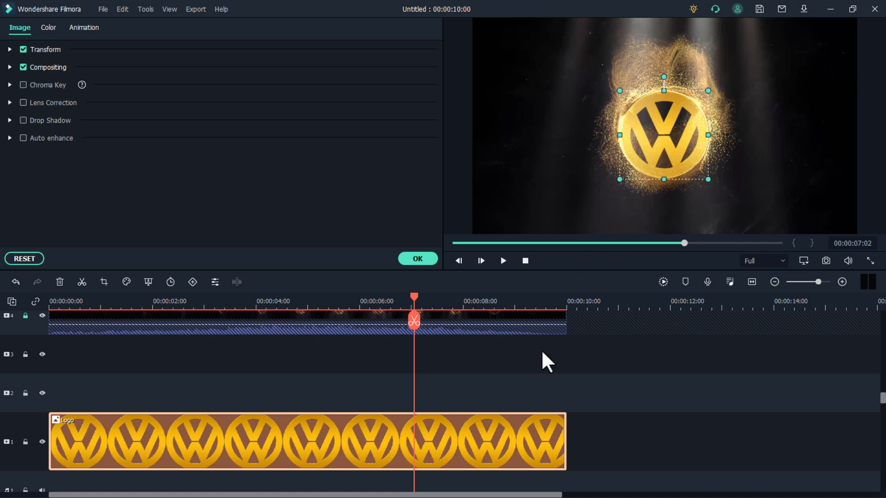
click(417, 258)
Step: Add the matte image to track 2, keeping the project at 1920 x 1080 30fps
click(448, 360)
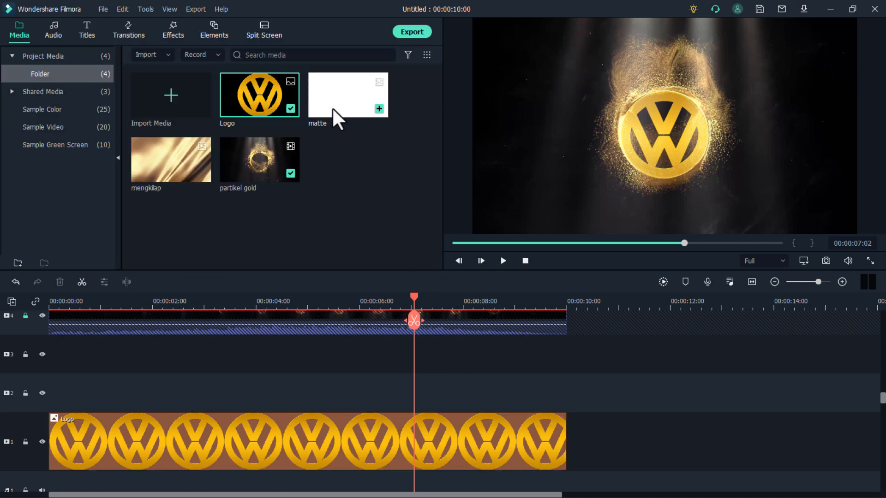
mouse_move(334, 110)
mouse_down()
mouse_move(273, 324)
mouse_move(55, 390)
mouse_up()
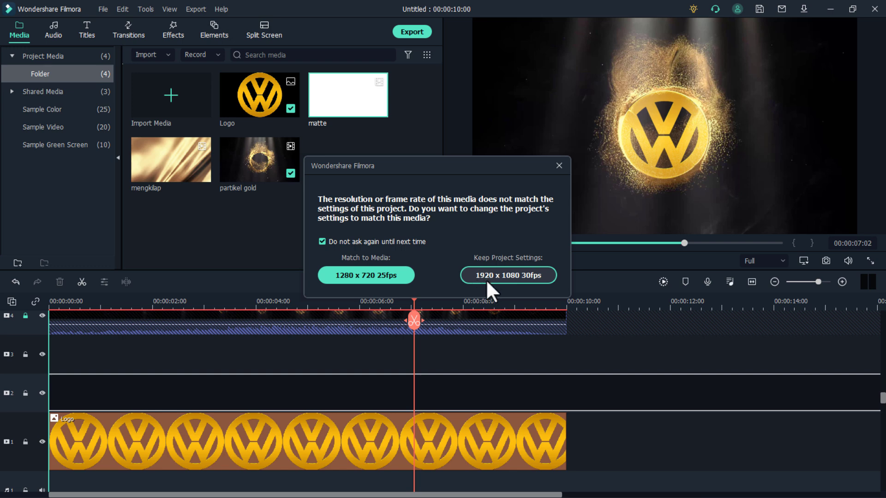
click(522, 275)
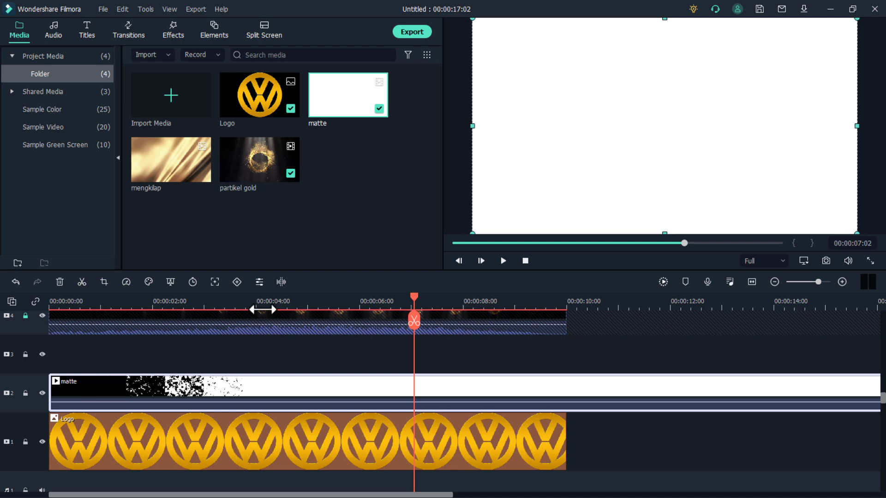
Step: Set the matte clip's compositing blending mode to Multiply
mouse_move(411, 300)
mouse_down()
mouse_move(153, 299)
mouse_move(170, 300)
mouse_up()
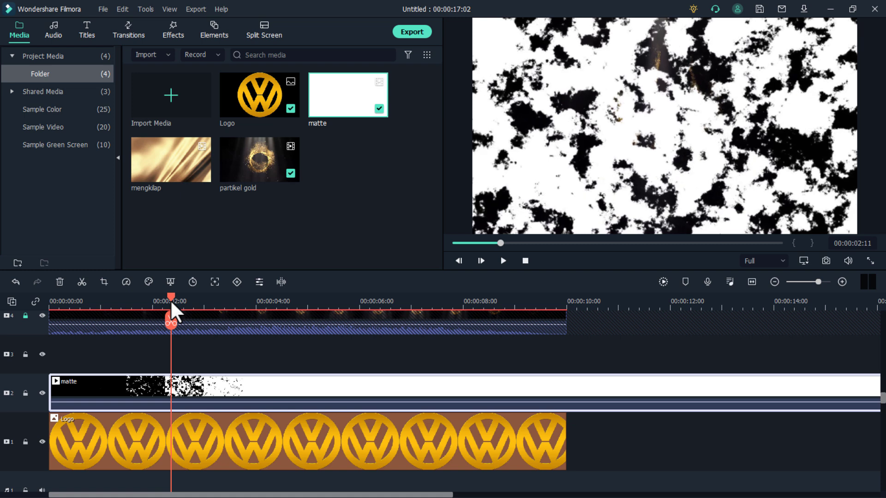
click(259, 282)
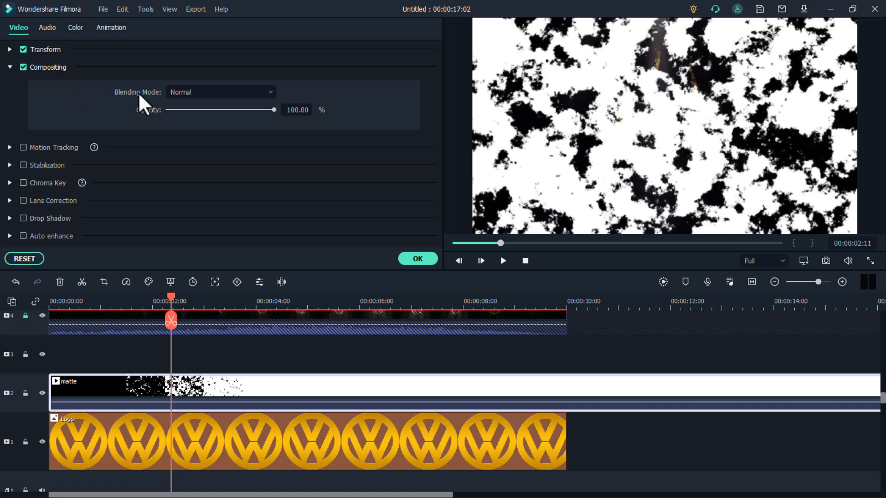
click(212, 91)
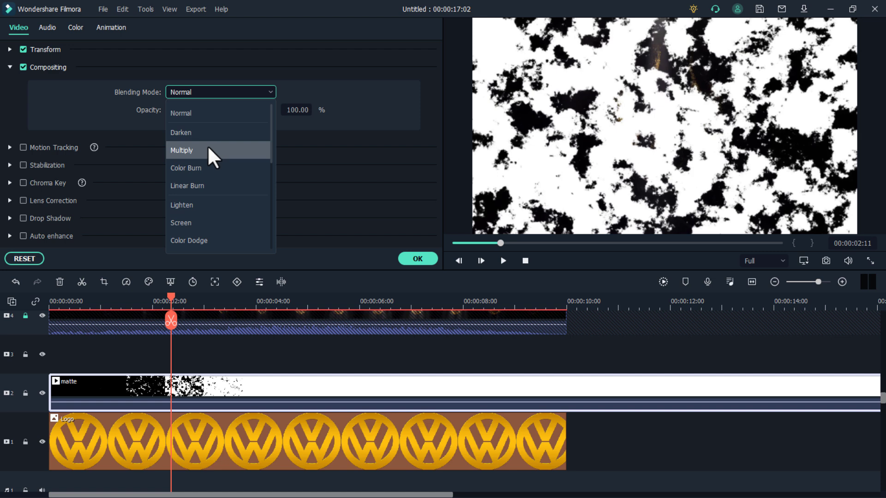
click(209, 151)
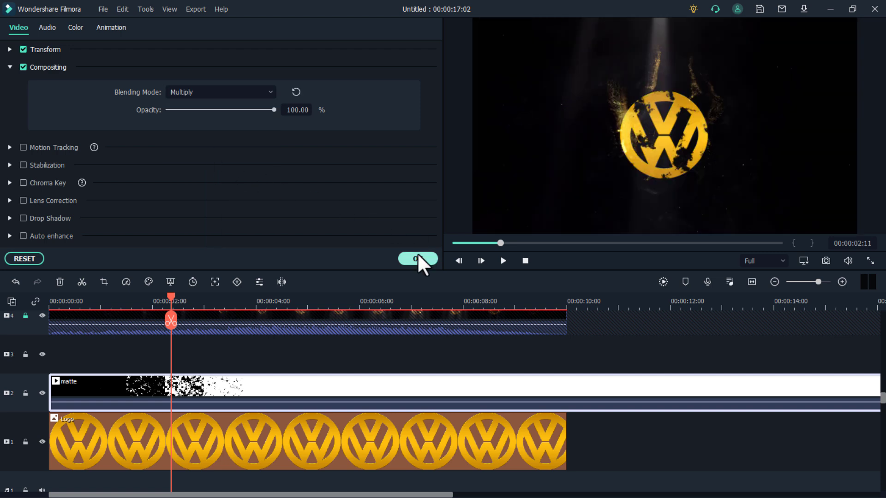
click(418, 259)
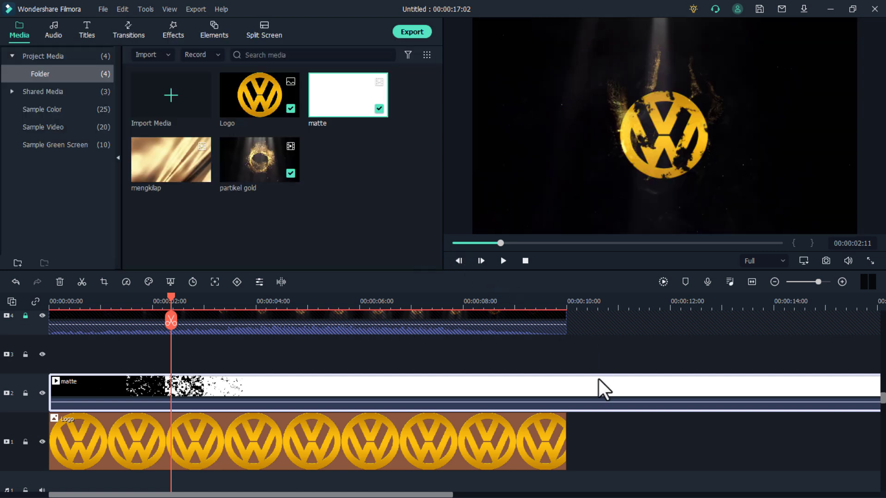
Step: Trim the matte clip to end at 00:00:10:00 and play the intro from the start
drag(438, 496, 524, 496)
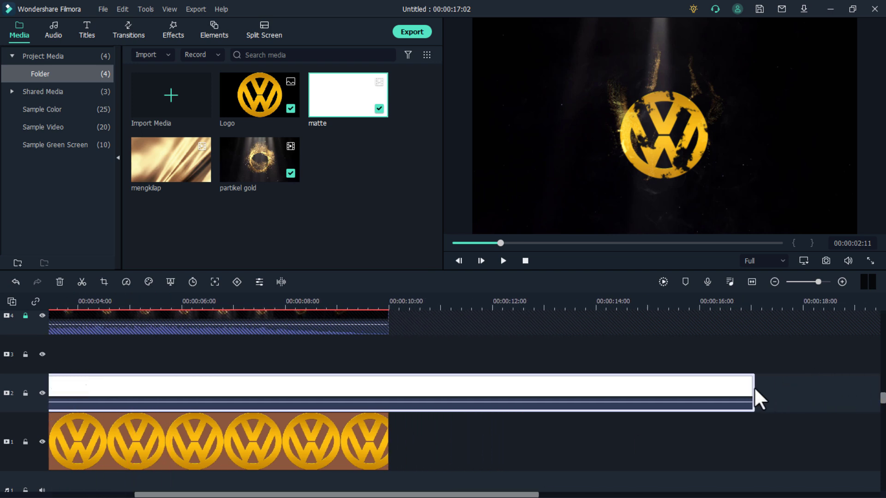
drag(750, 390, 386, 371)
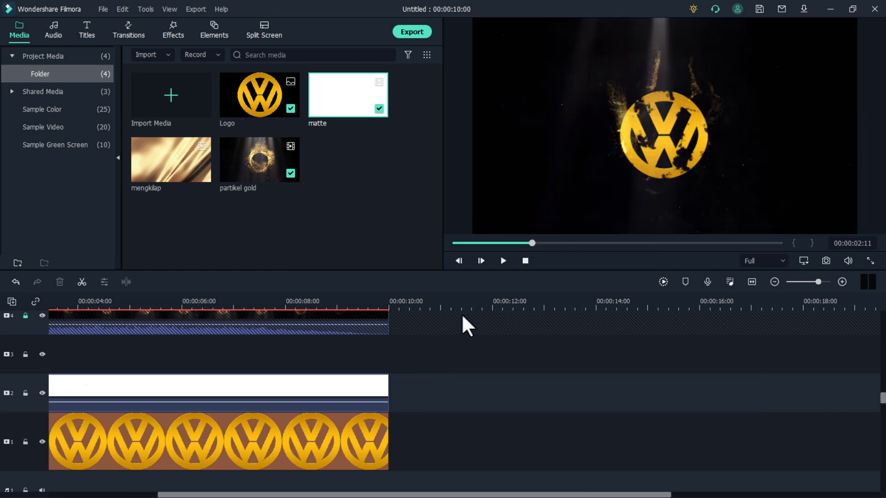
click(525, 261)
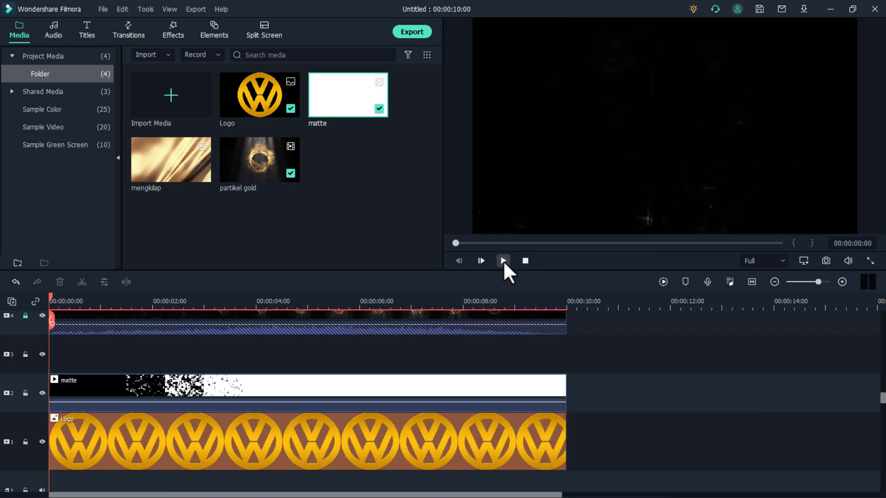
click(503, 261)
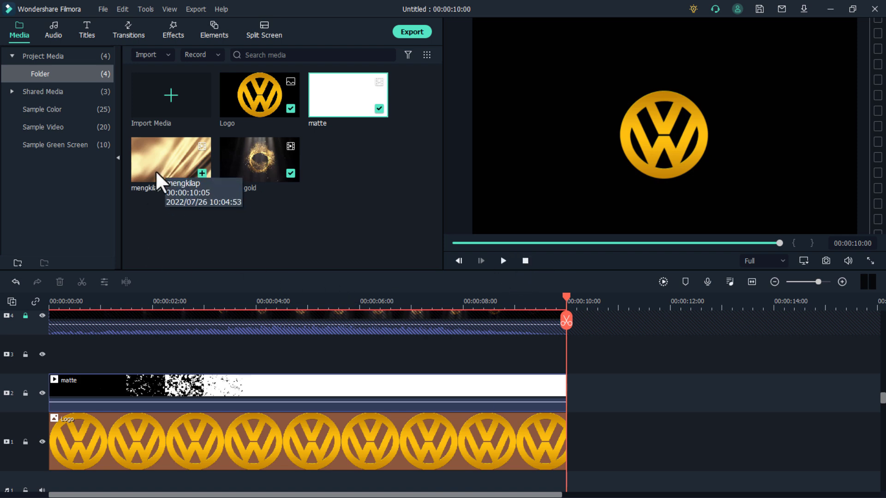
Step: Place the mengkilap clip on track 3 and trim it to end at 10:00
mouse_move(148, 174)
mouse_down()
mouse_move(112, 354)
mouse_move(52, 360)
mouse_up()
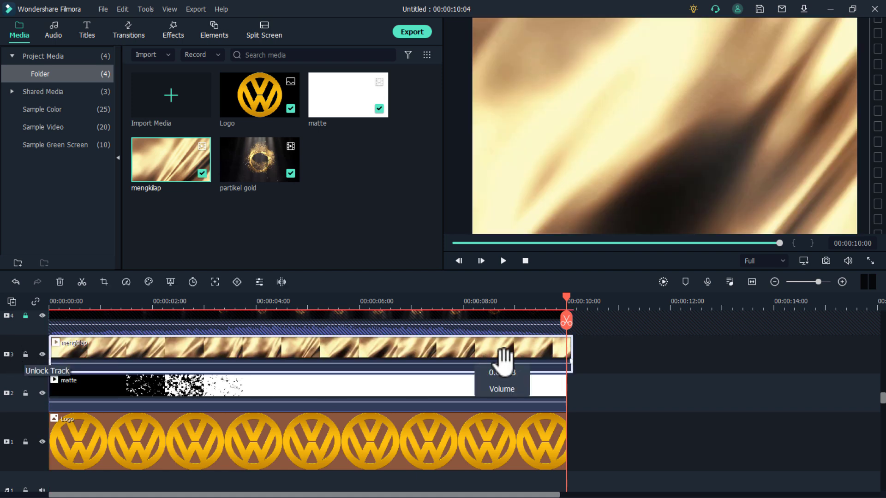
scroll(558, 350, up, 1)
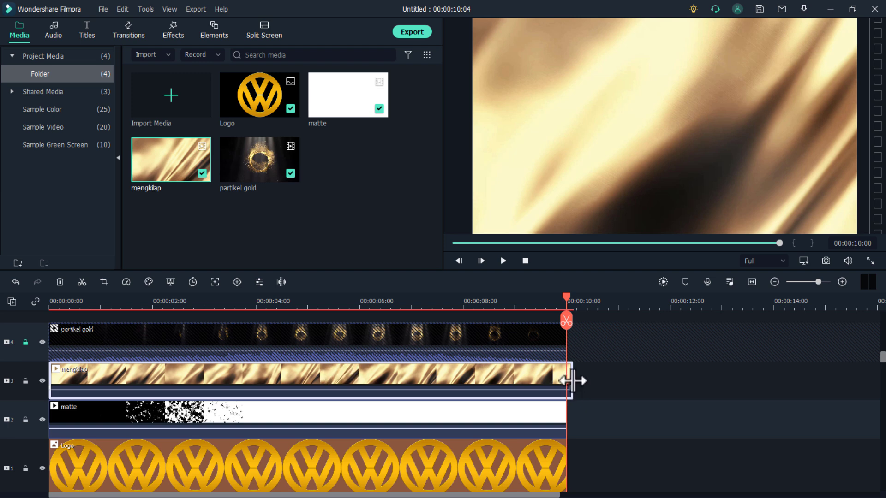
drag(568, 383, 564, 381)
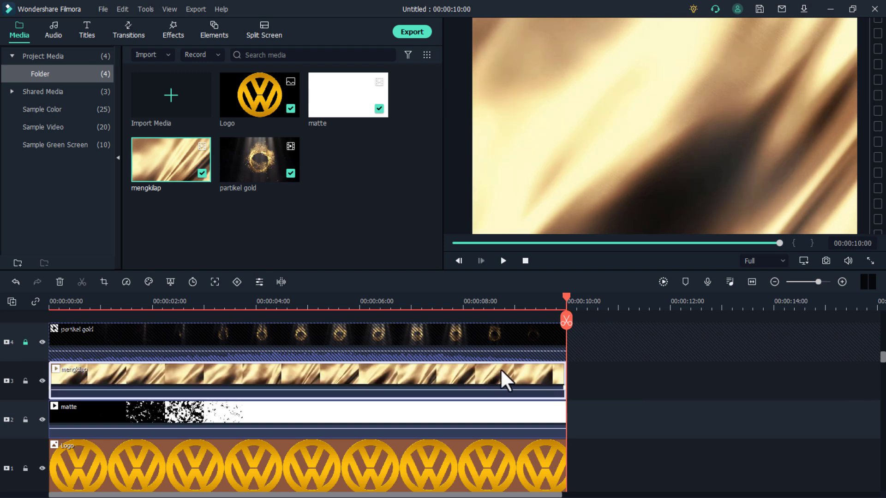
Step: Set the mengkilap clip's blending mode to Soft Light
click(259, 282)
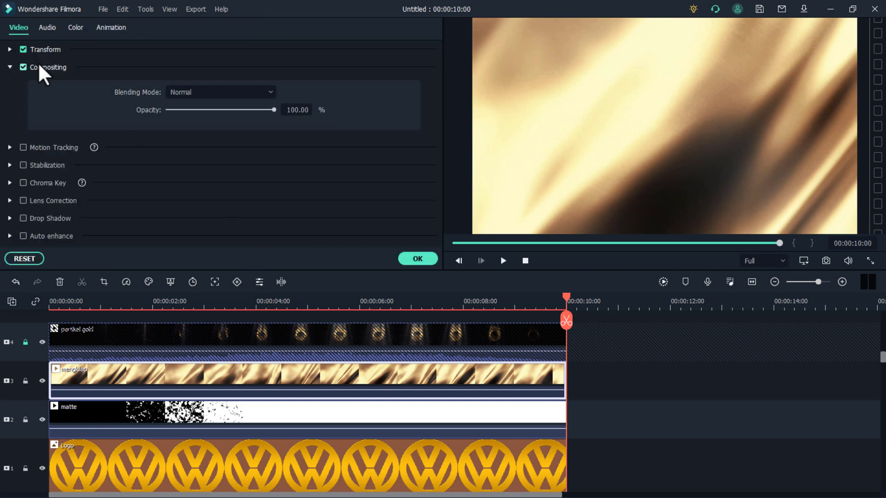
click(203, 93)
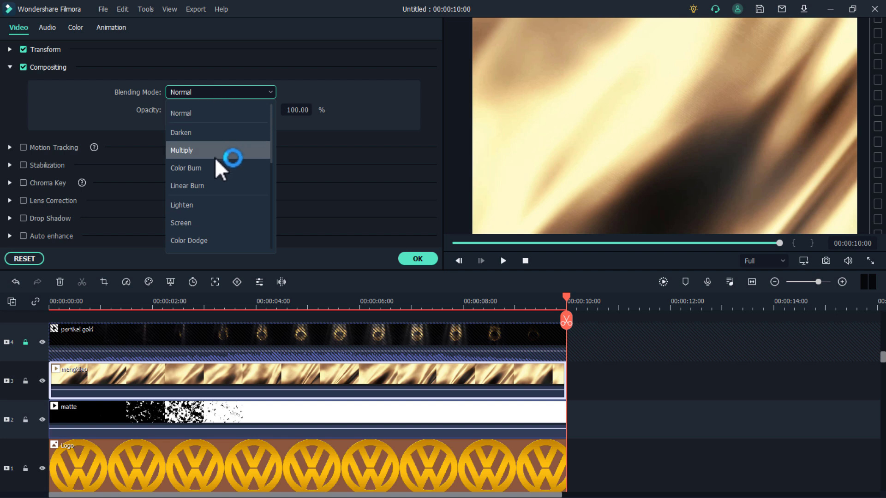
scroll(220, 173, down, 1)
scroll(210, 193, down, 1)
click(200, 204)
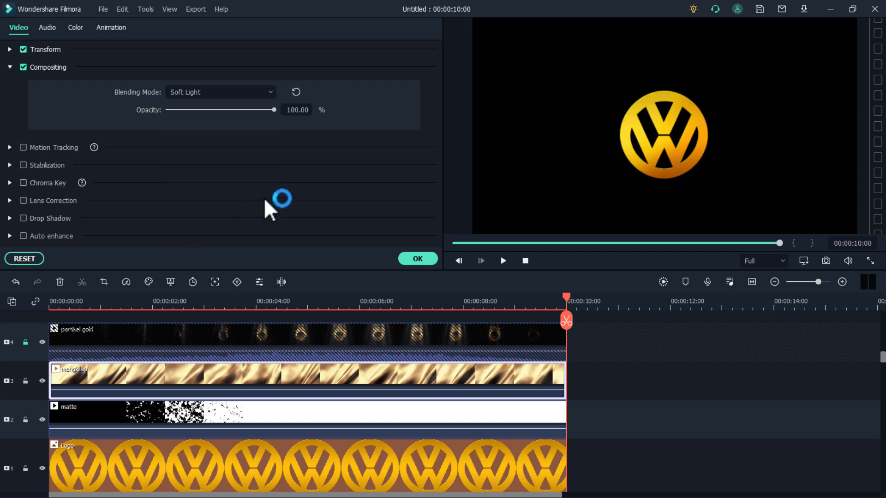
click(420, 259)
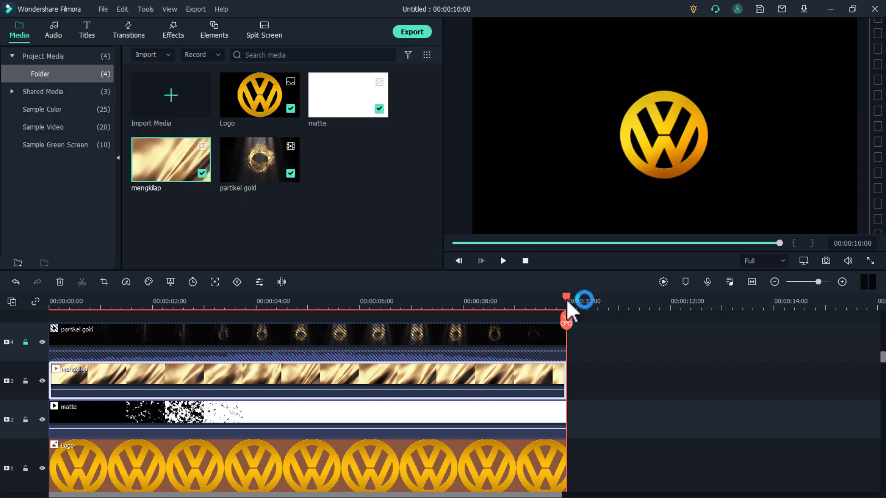
Step: Shift the Logo, matte and mengkilap clips to start at the 00:00:02:00 mark
mouse_move(567, 300)
mouse_down()
mouse_move(119, 324)
mouse_move(209, 337)
mouse_move(153, 353)
mouse_up()
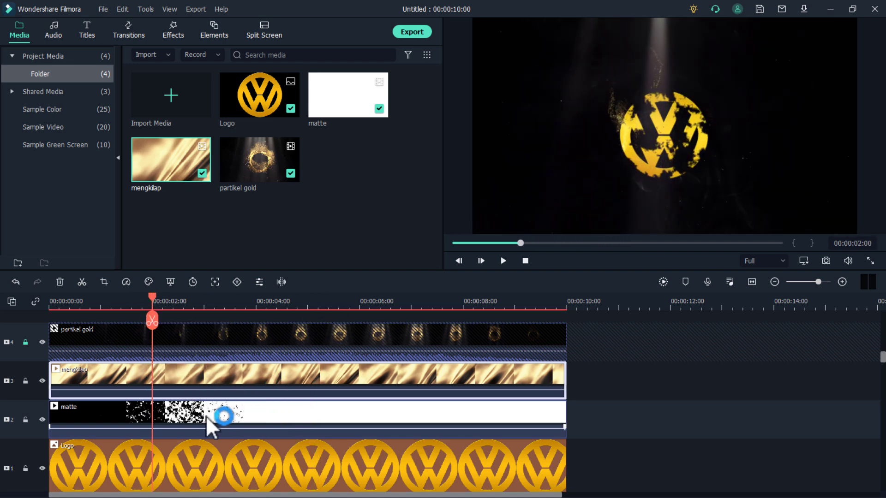
scroll(207, 418, down, 1)
drag(183, 441, 293, 440)
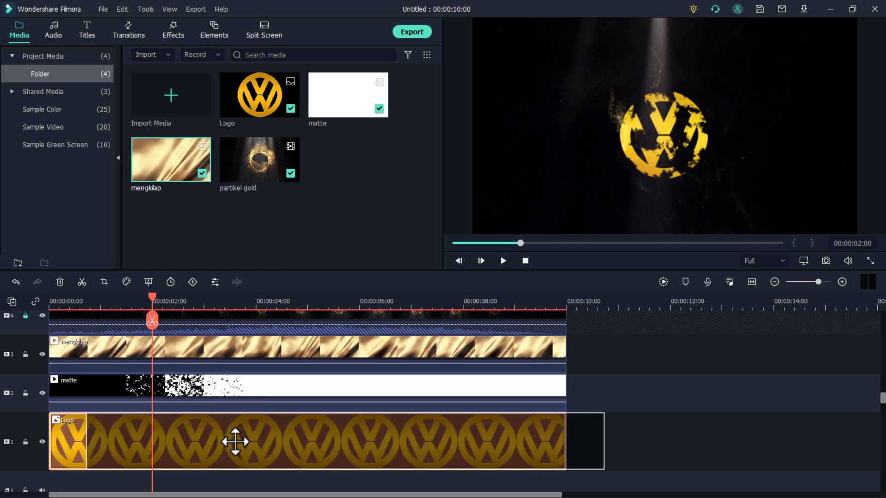
drag(229, 395, 346, 395)
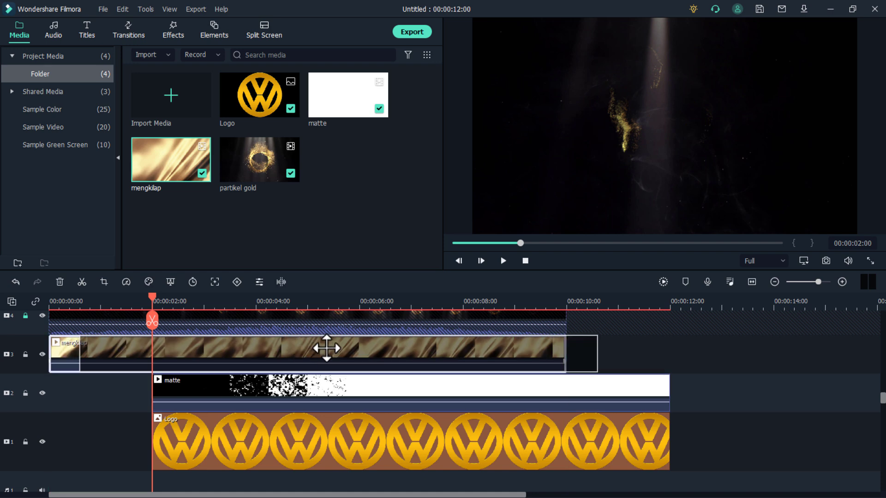
drag(273, 355, 376, 351)
Step: Play the intro from the beginning to check the 2-second offset through 00:00:12:00
click(136, 406)
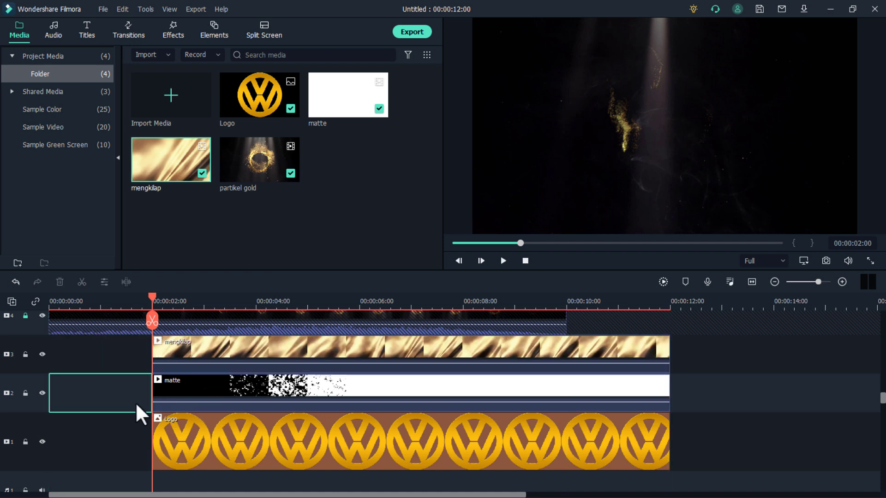
click(525, 261)
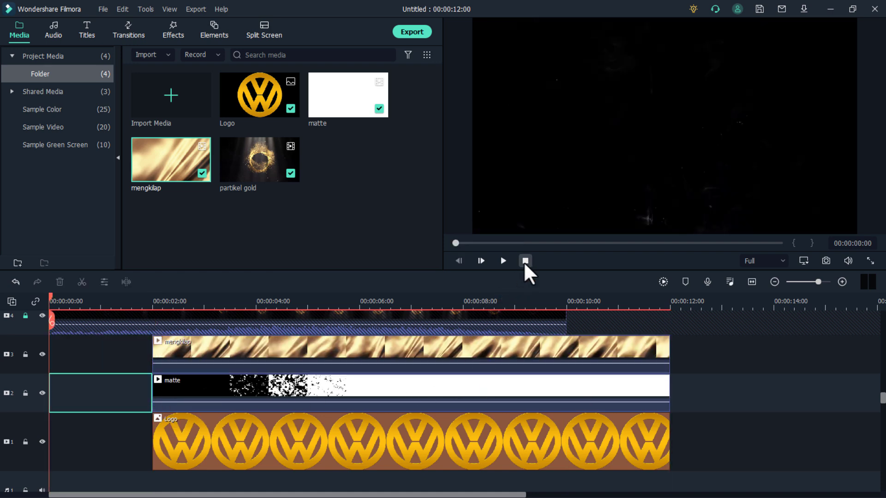
click(503, 261)
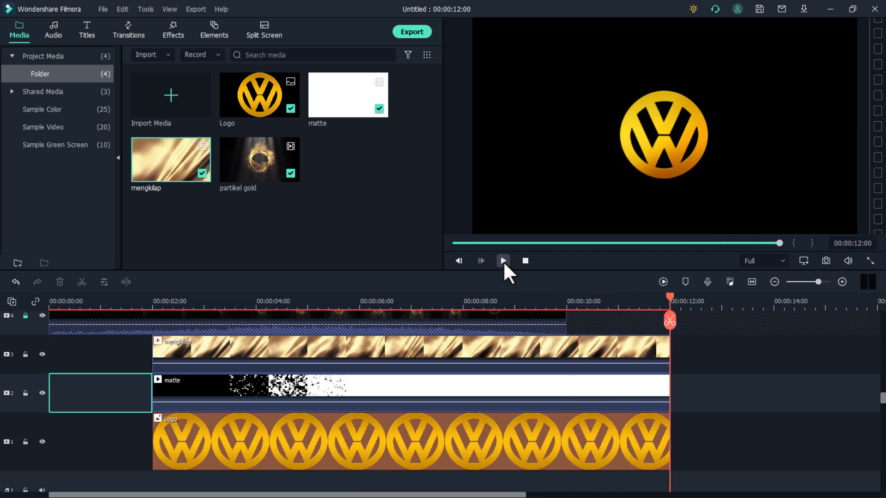
Step: Name the MP4 export 'Intro'
click(411, 30)
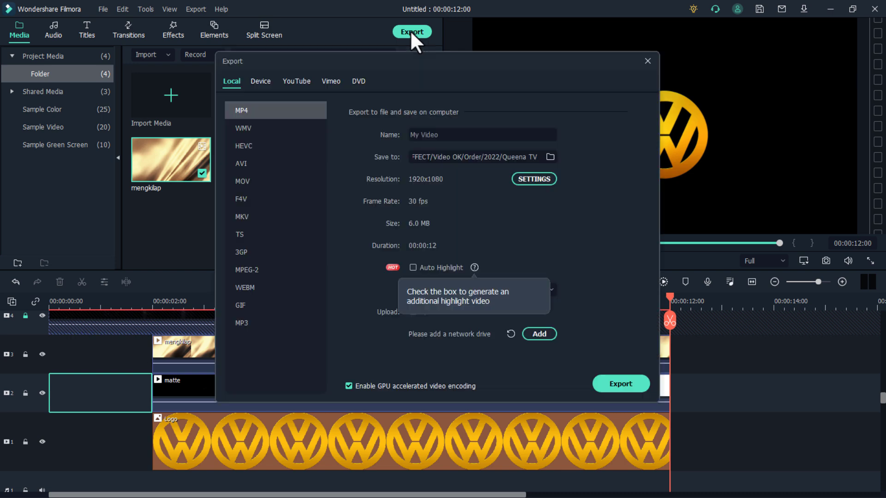
click(446, 135)
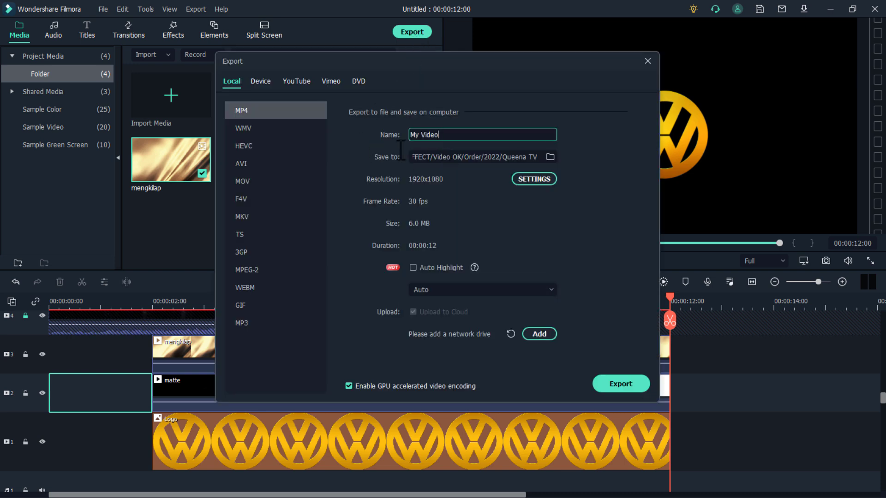
text(I)
text(ntro)
Step: Set the export save location to the FILMORA folder inside Pictures
click(543, 154)
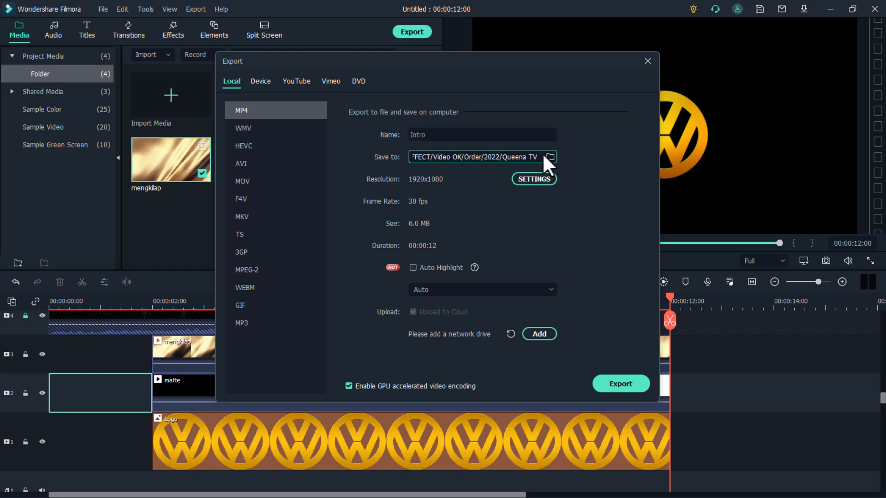
click(549, 156)
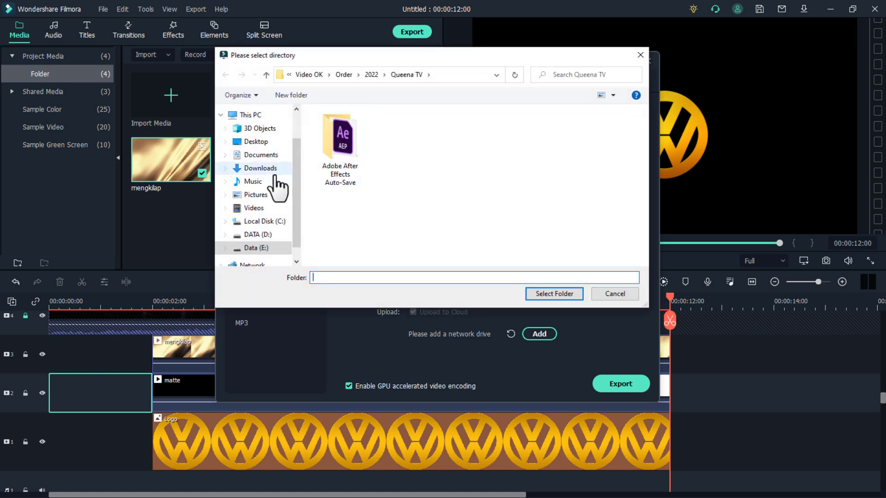
click(257, 196)
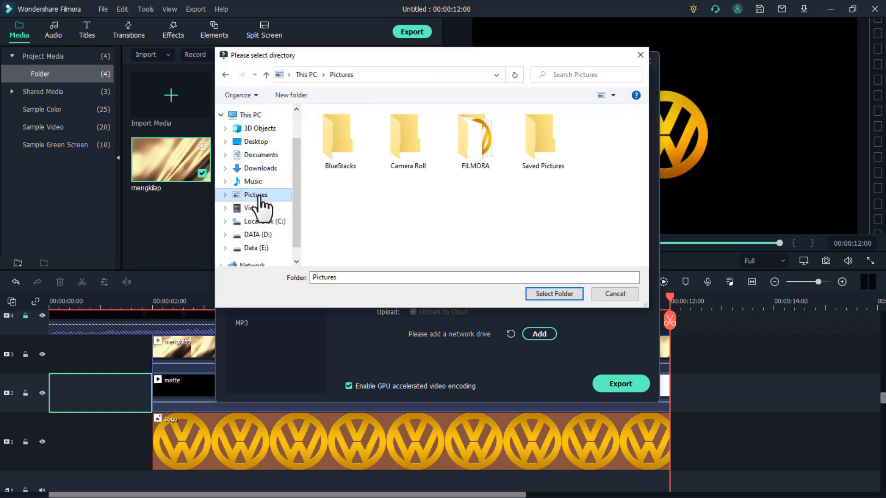
double_click(480, 155)
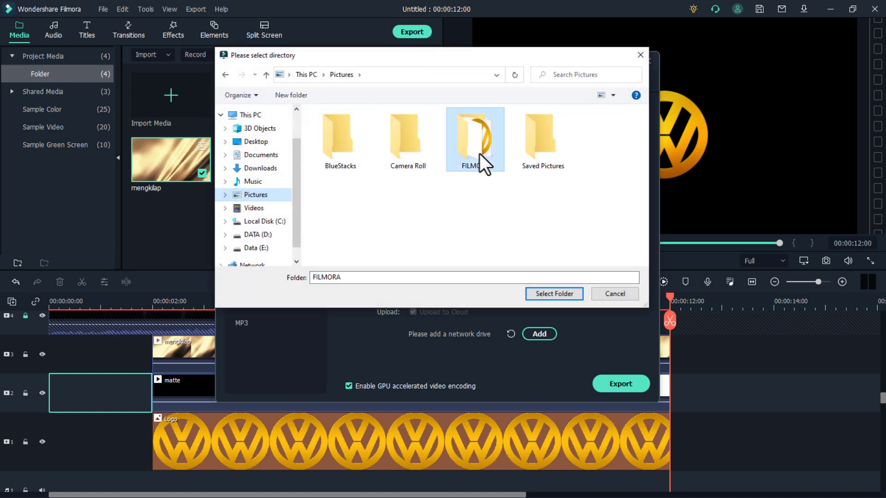
click(552, 298)
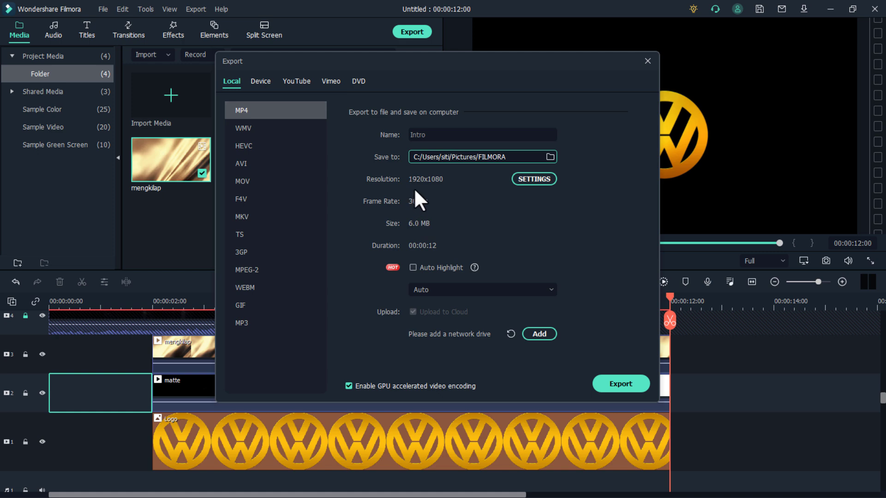
Step: Set export quality to Best, raising the Intro file's estimated size to 14.6 MB
click(523, 180)
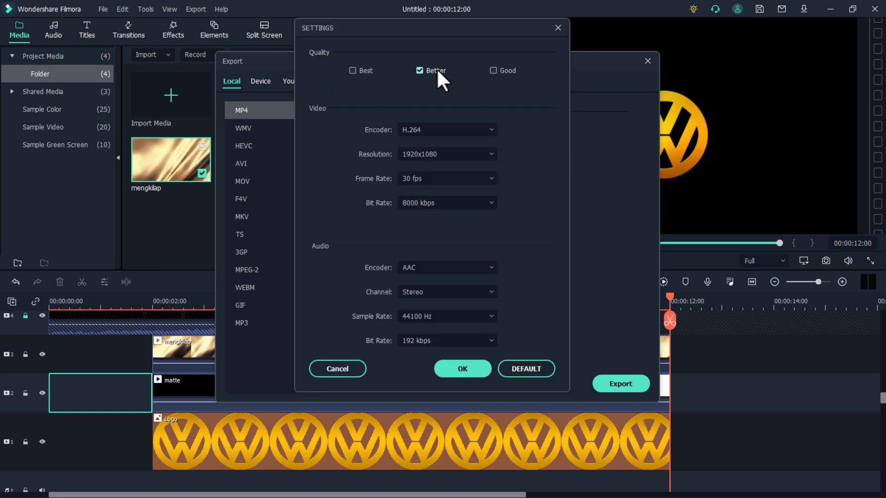
click(355, 71)
click(457, 367)
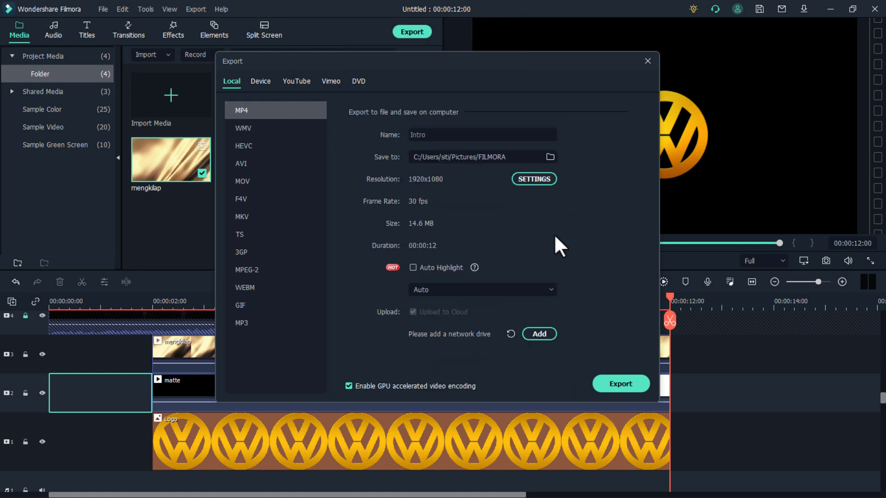